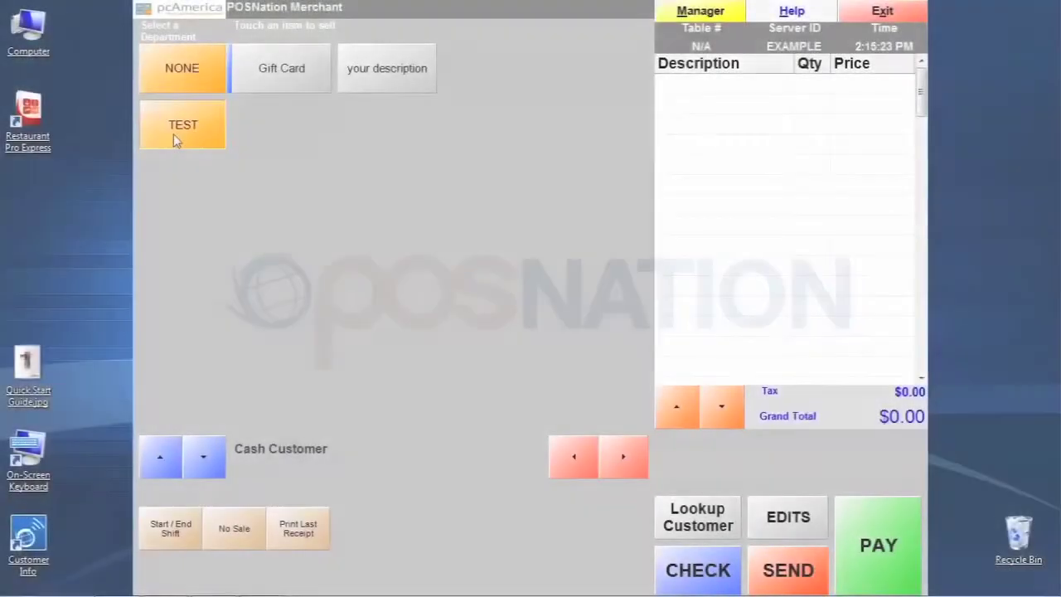
Examine the items offered in the NONE and TEST departments, finishing on the TEST department
left_click(173, 133)
left_click(178, 80)
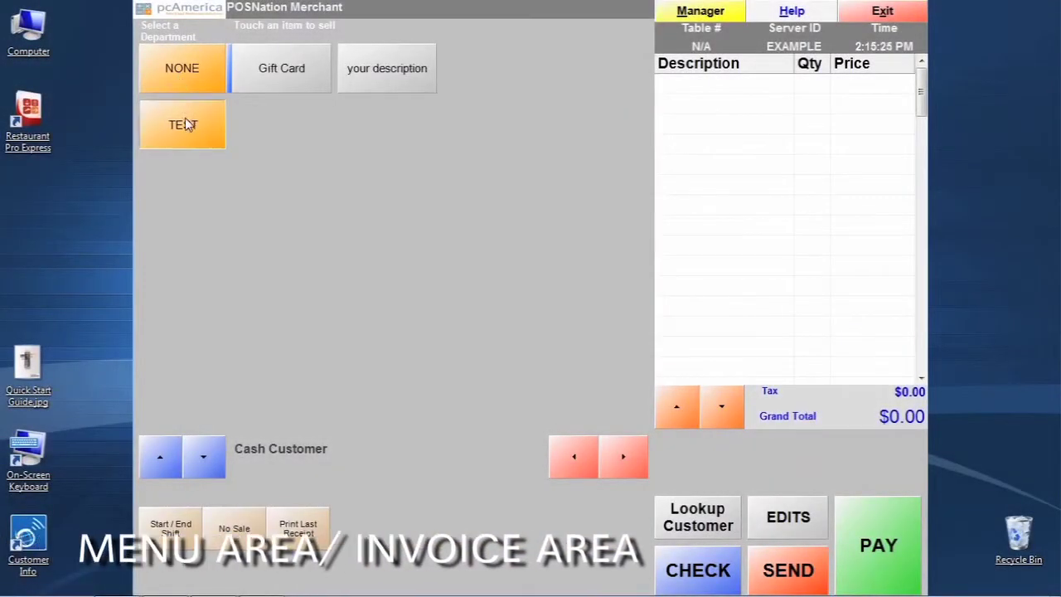
left_click(185, 121)
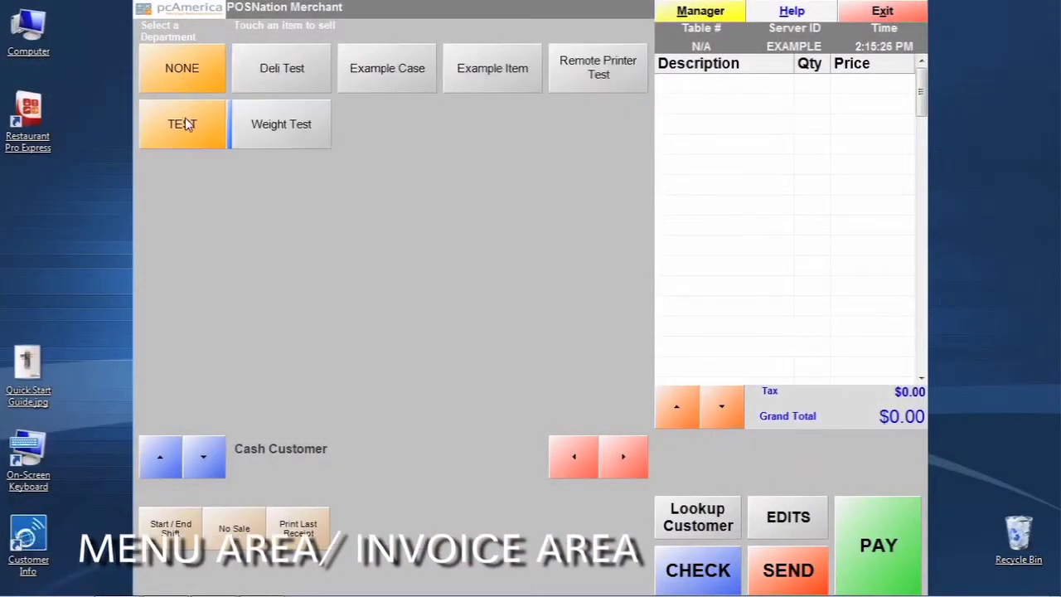
left_click(191, 74)
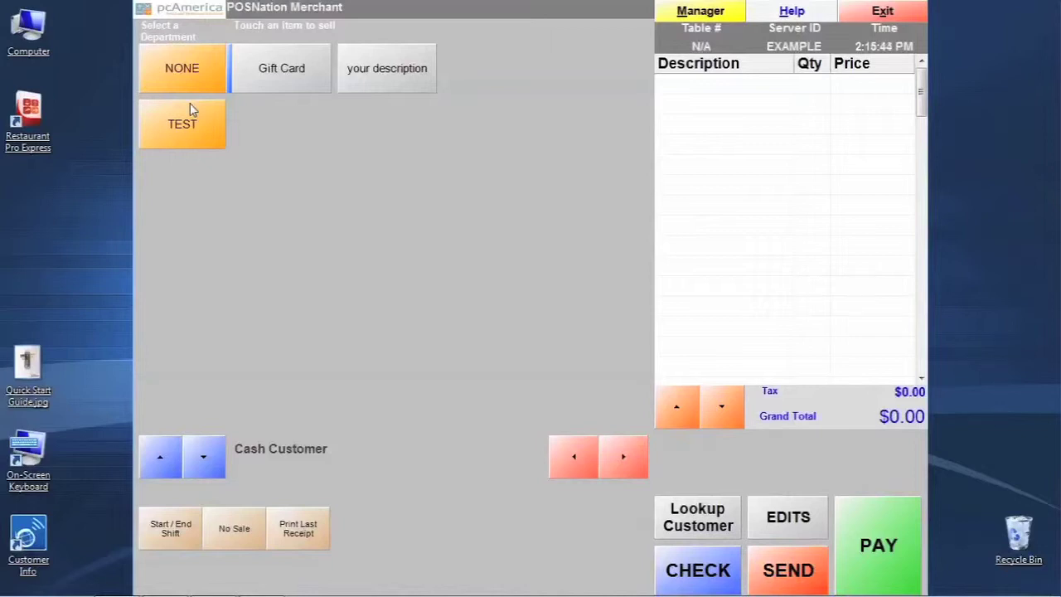
left_click(182, 69)
left_click(180, 121)
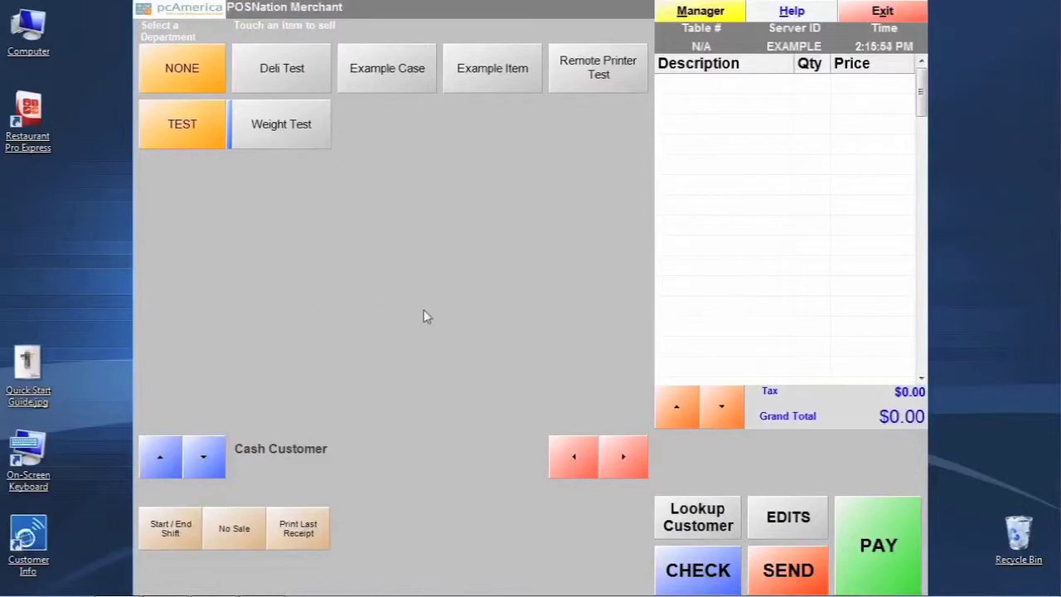
left_click(196, 72)
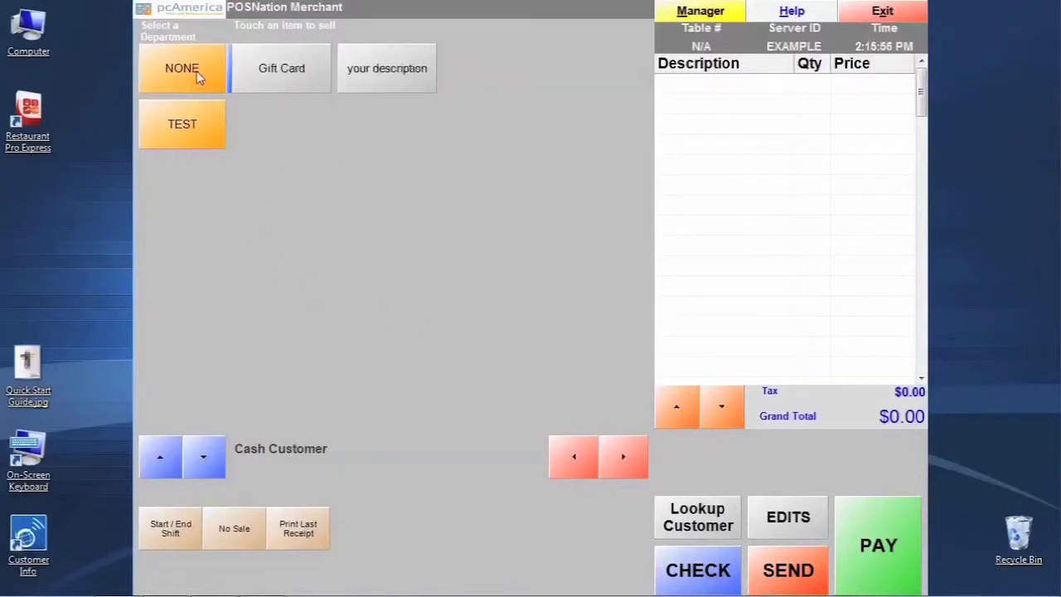
left_click(192, 126)
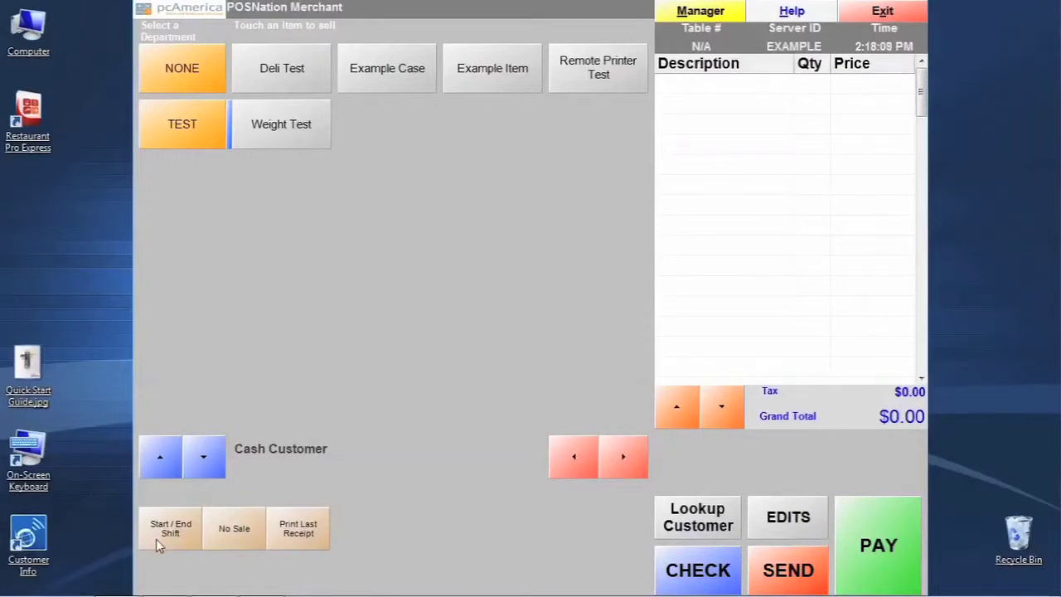
Start a shift with a drawer start of zero for every denomination and confirm that counting is done
left_click(155, 539)
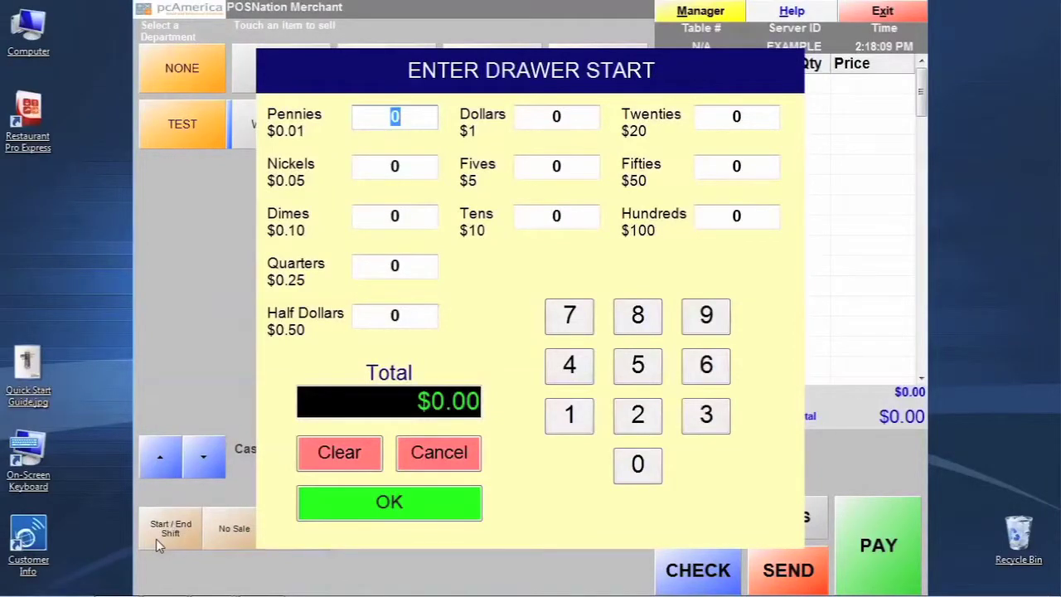
left_click(400, 501)
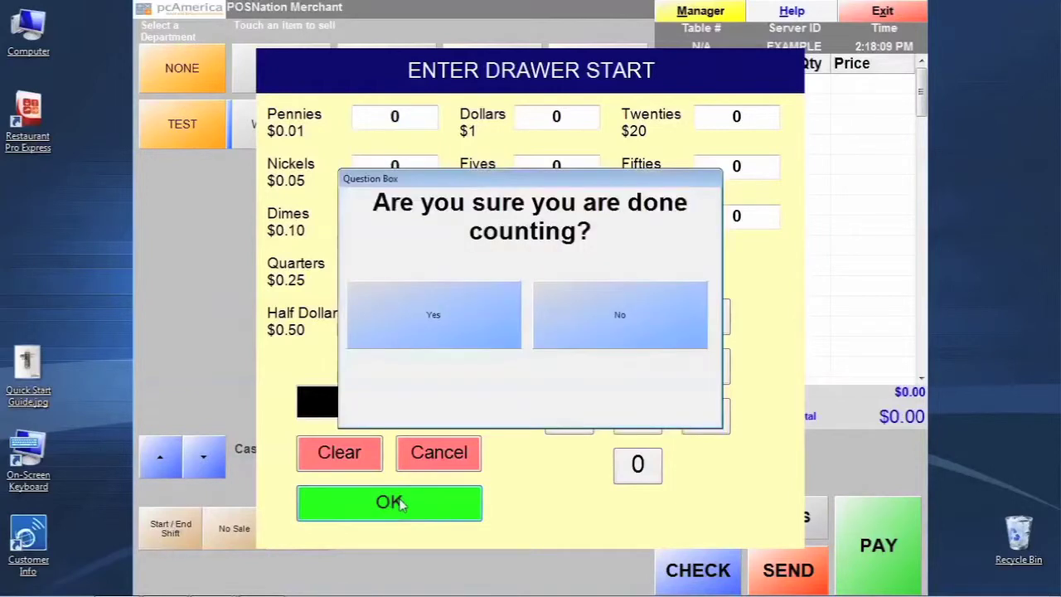
left_click(468, 332)
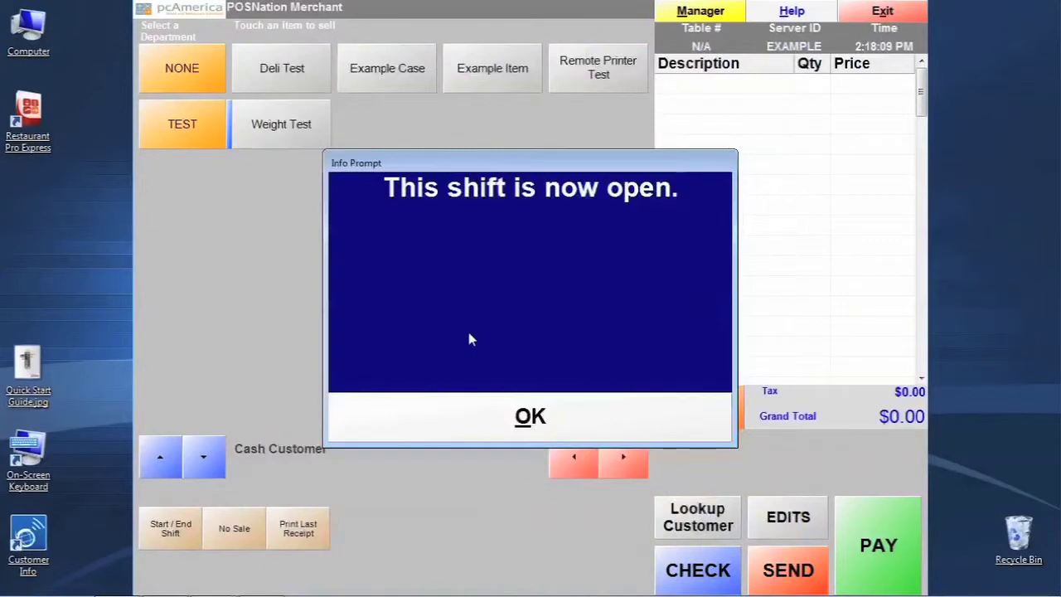
left_click(530, 417)
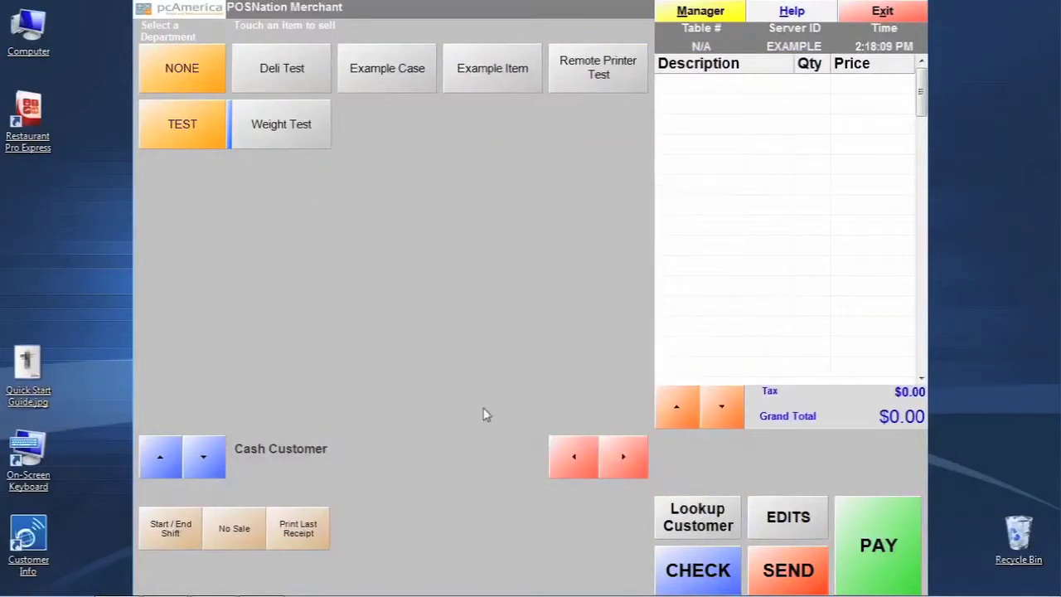
Add nine Example Cases and nine Example Items from the TEST department to the invoice
left_click(398, 69)
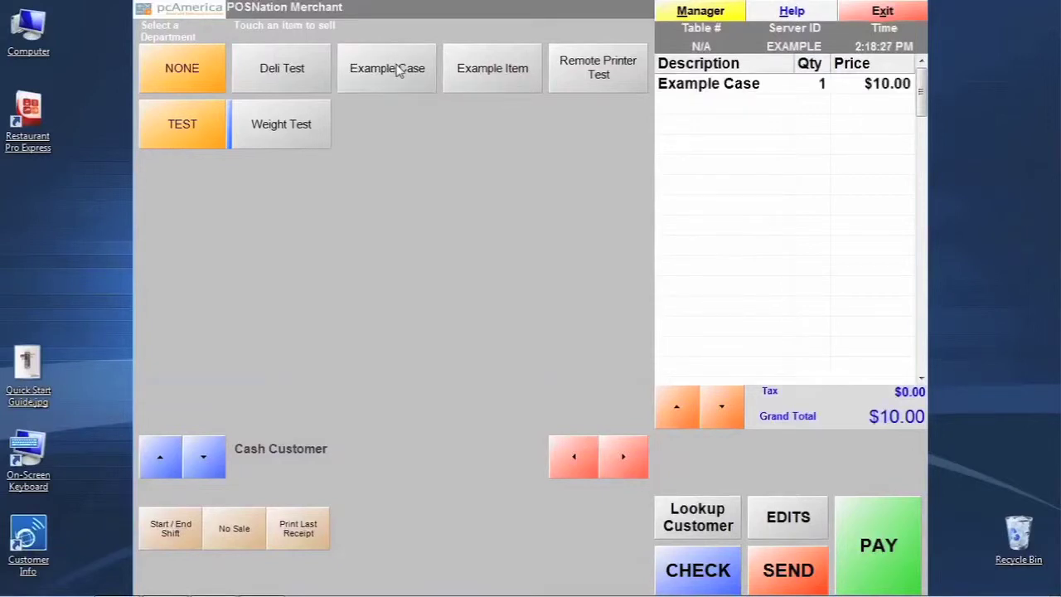
left_click(520, 69)
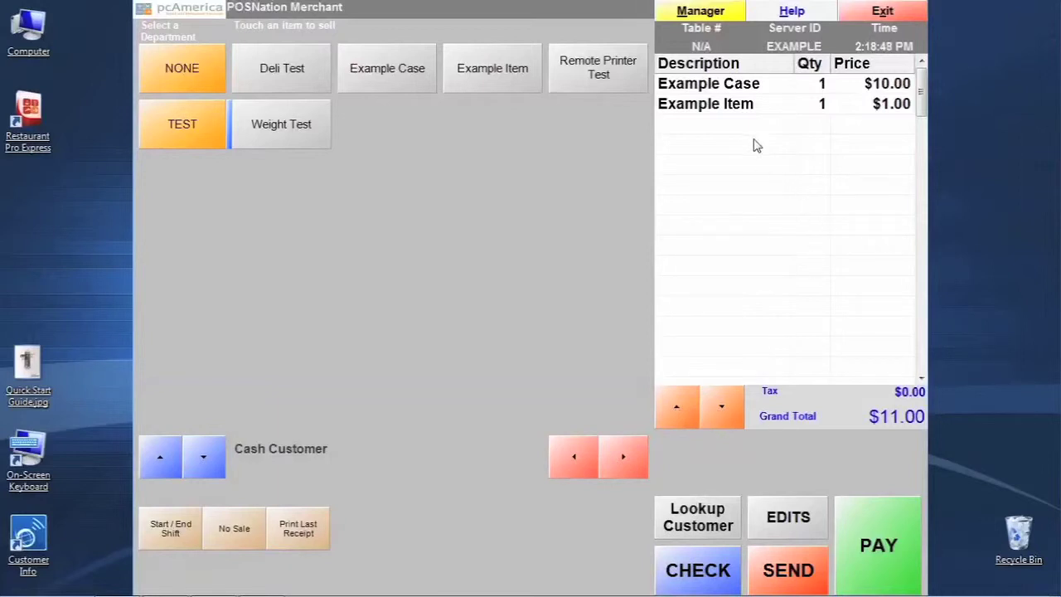
left_click(508, 62)
left_click(505, 63)
left_click(506, 63)
left_click(506, 63)
left_click(505, 63)
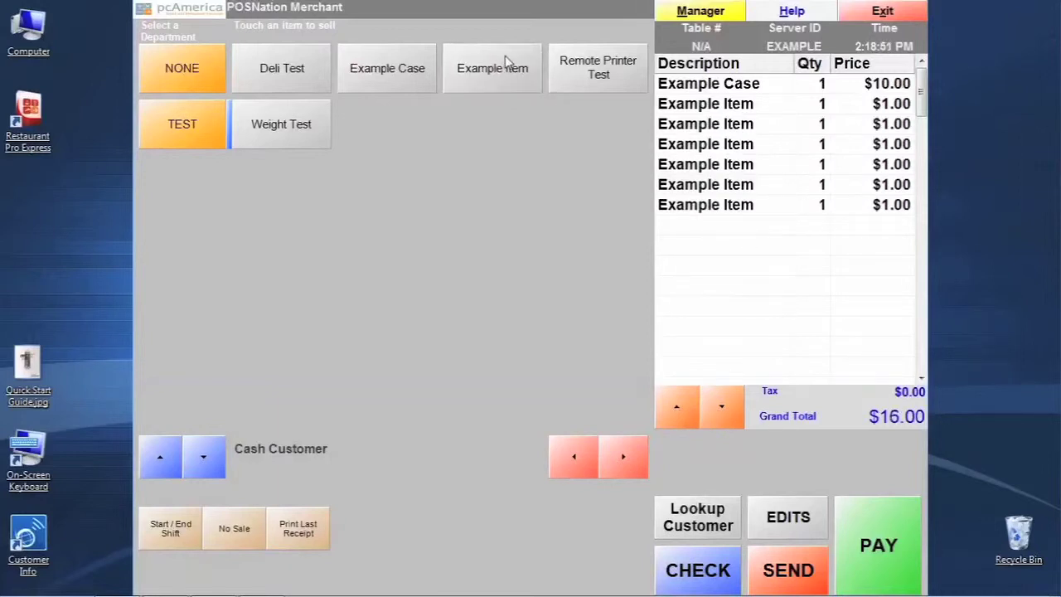
left_click(537, 66)
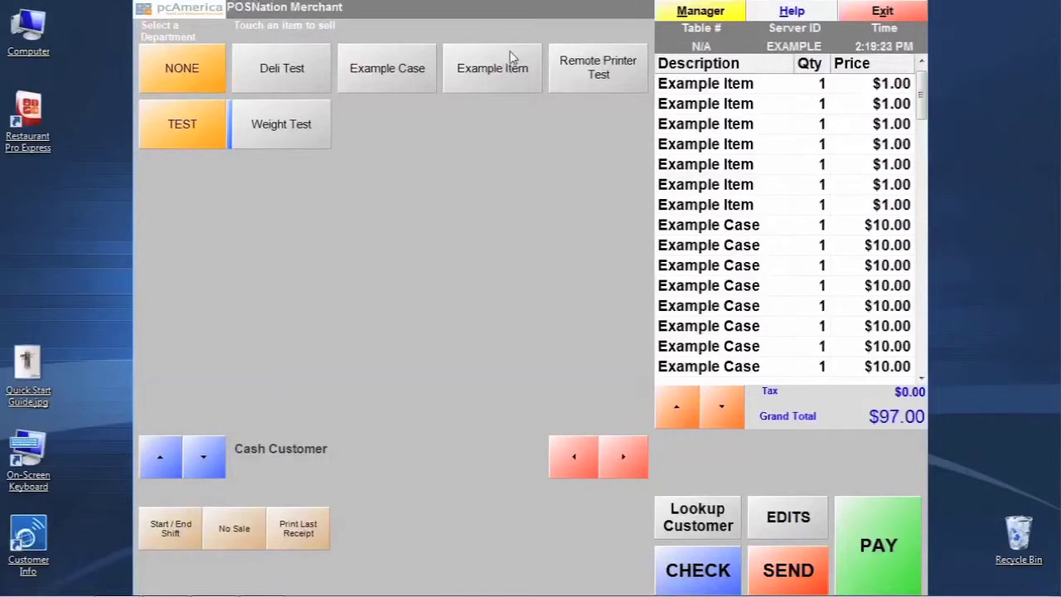
left_click(497, 73)
left_click(497, 73)
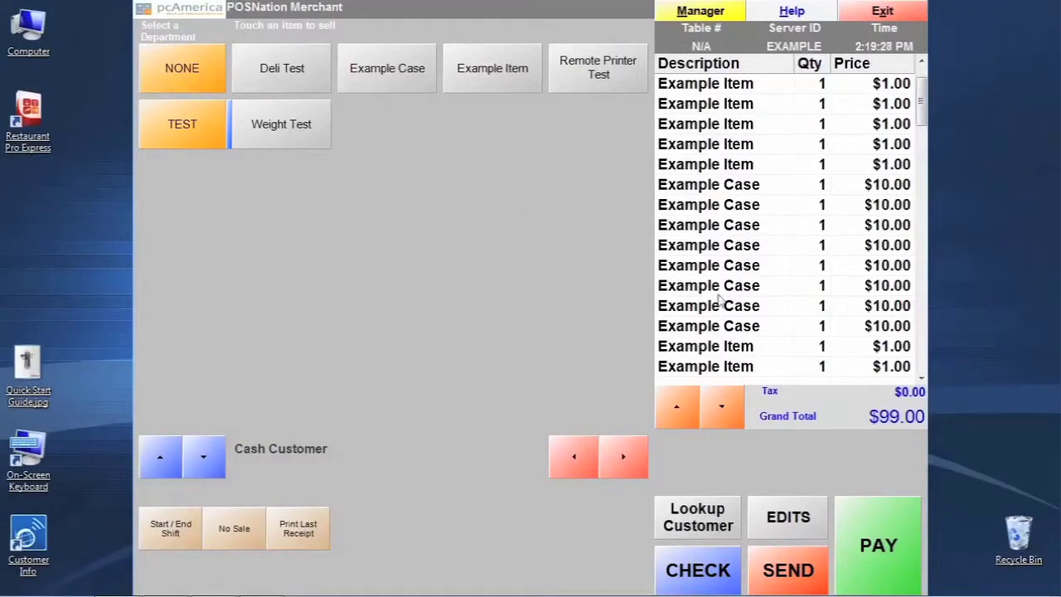
Look through the invoice's lines from start to end and check for further pages of menu items and departments
left_click(680, 415)
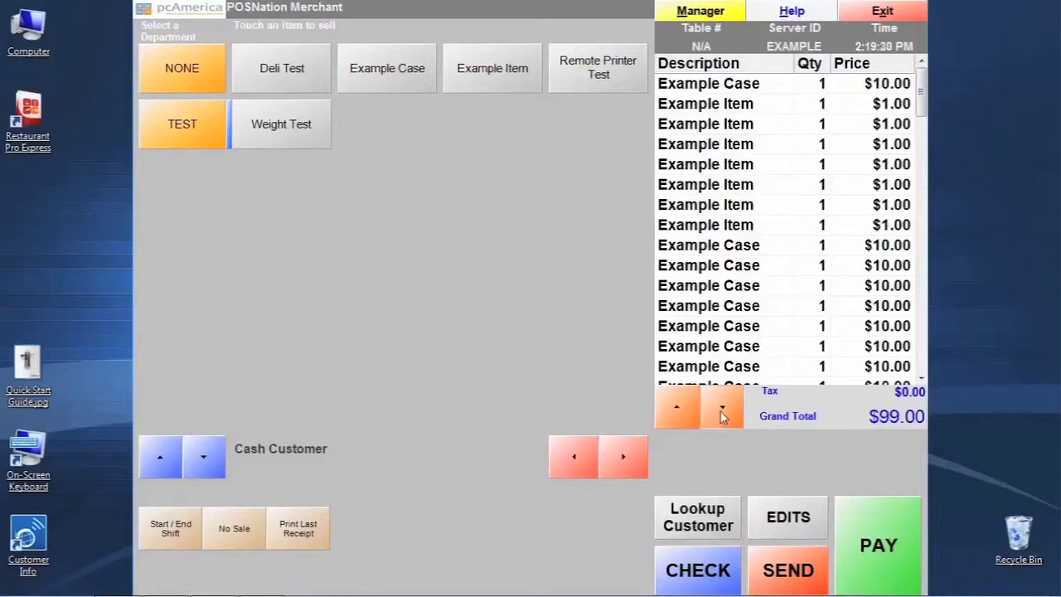
left_click(718, 412)
left_click(684, 408)
left_click(721, 412)
left_click(684, 407)
mouse_move(923, 91)
left_mouse_down()
mouse_move(924, 187)
mouse_move(924, 96)
left_mouse_up()
left_click(620, 455)
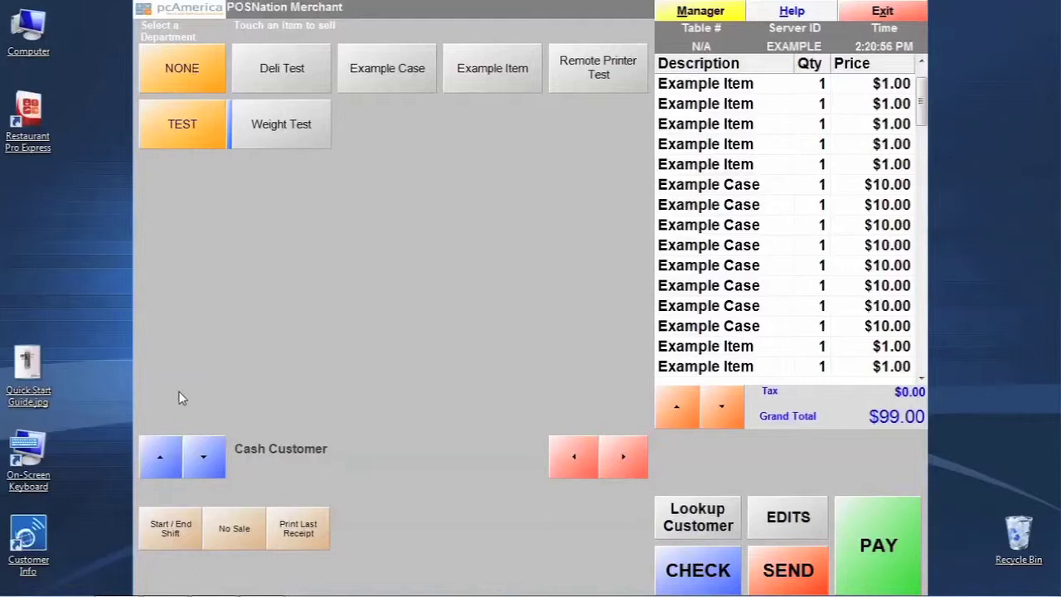
left_click(183, 444)
left_click(170, 467)
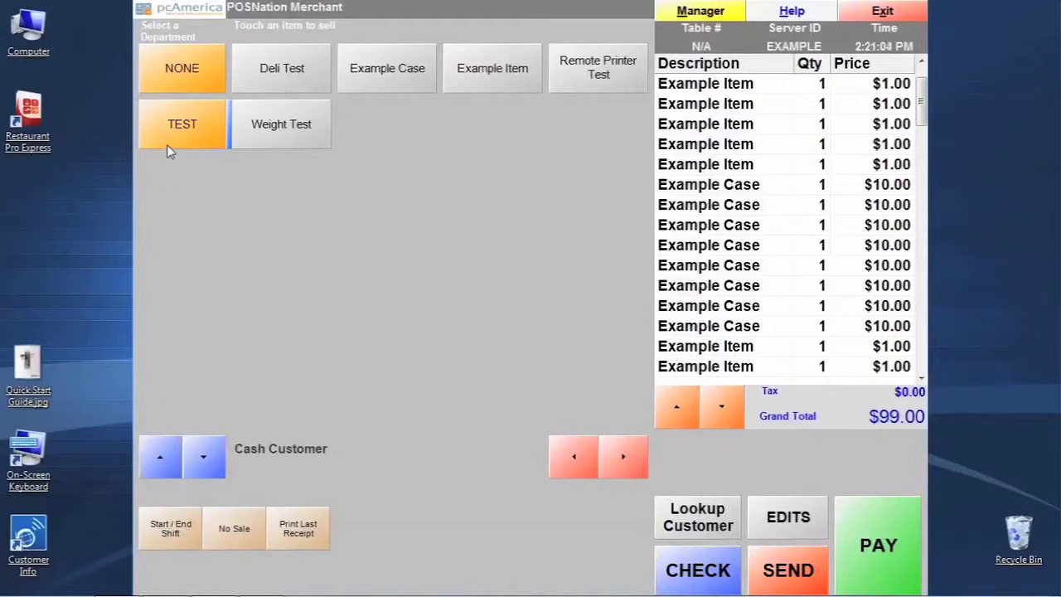